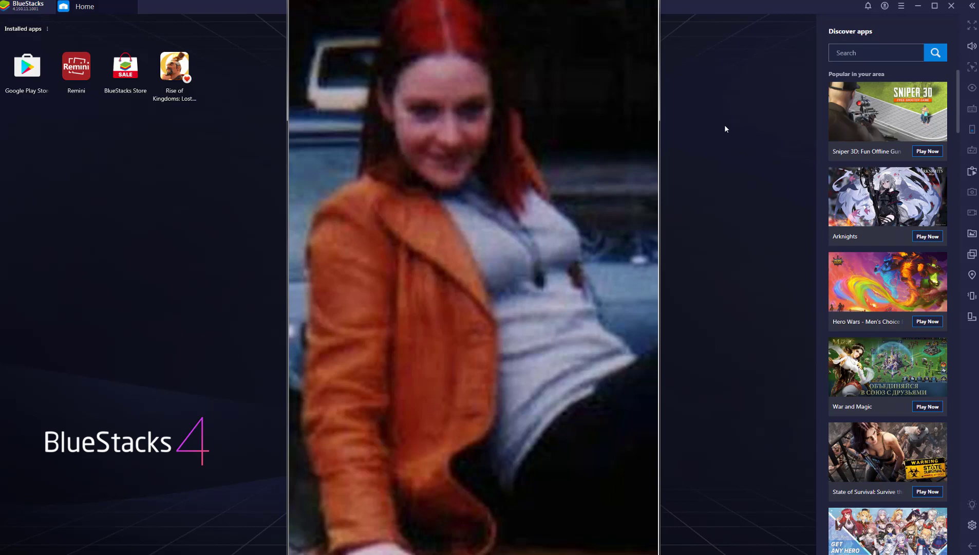
# - Close the photo preview to return to the BlueStacks home screen showing Remini
pyautogui.click(723, 187)
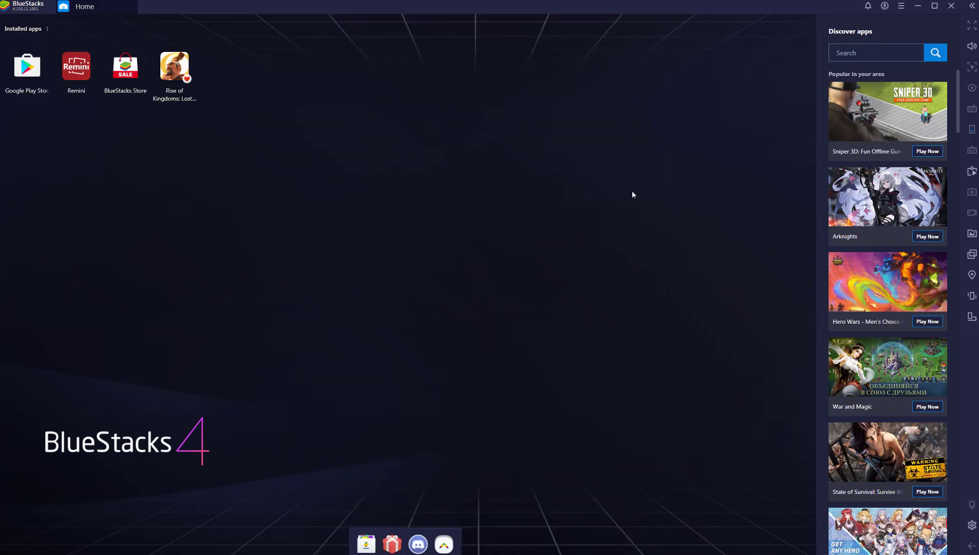
# - Launch Remini and go to History to reach the red-haired woman's enhanced photo
pyautogui.click(80, 75)
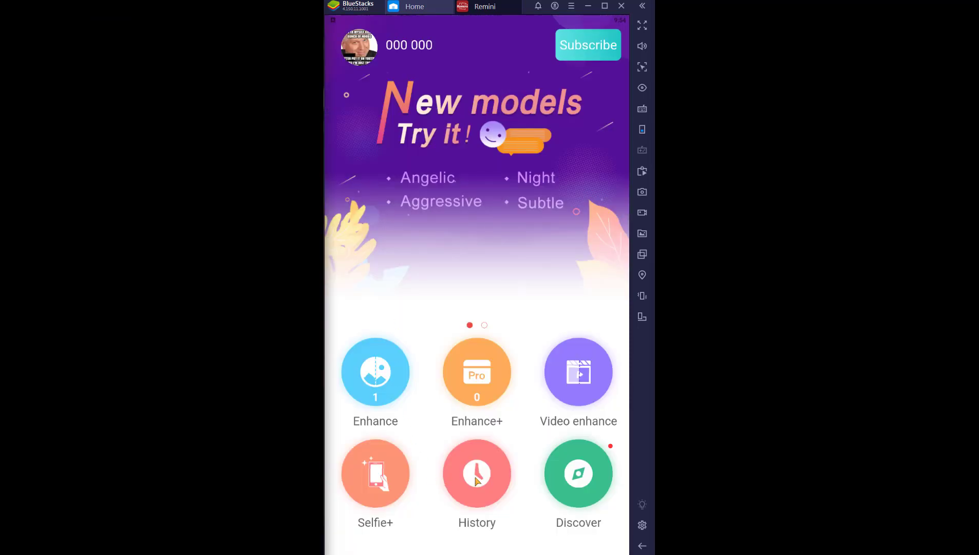
pyautogui.click(476, 480)
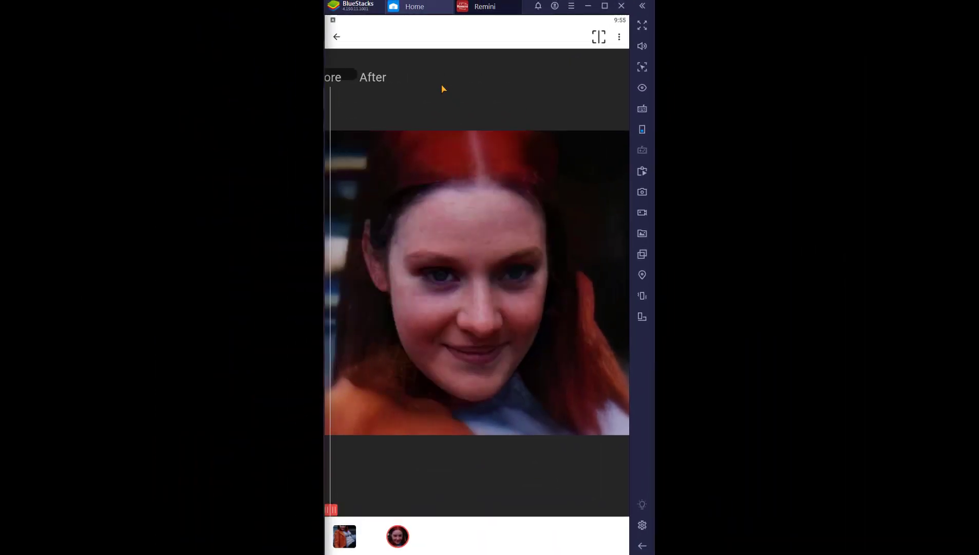
# - Back out of the before/after comparison to the Remini home screen
pyautogui.click(337, 38)
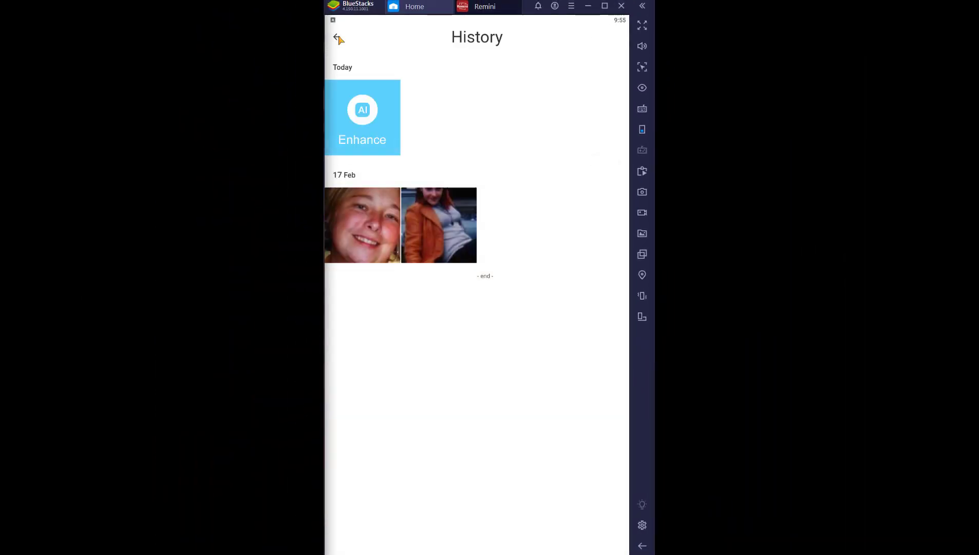
pyautogui.click(338, 38)
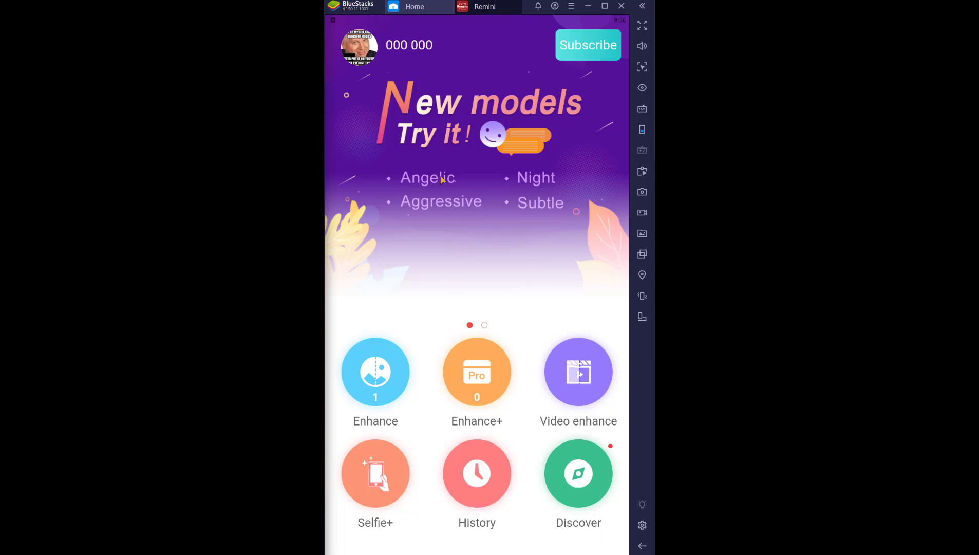
# - Open the New models page and start trying Angelic, then cancel the photo source choice
pyautogui.click(459, 234)
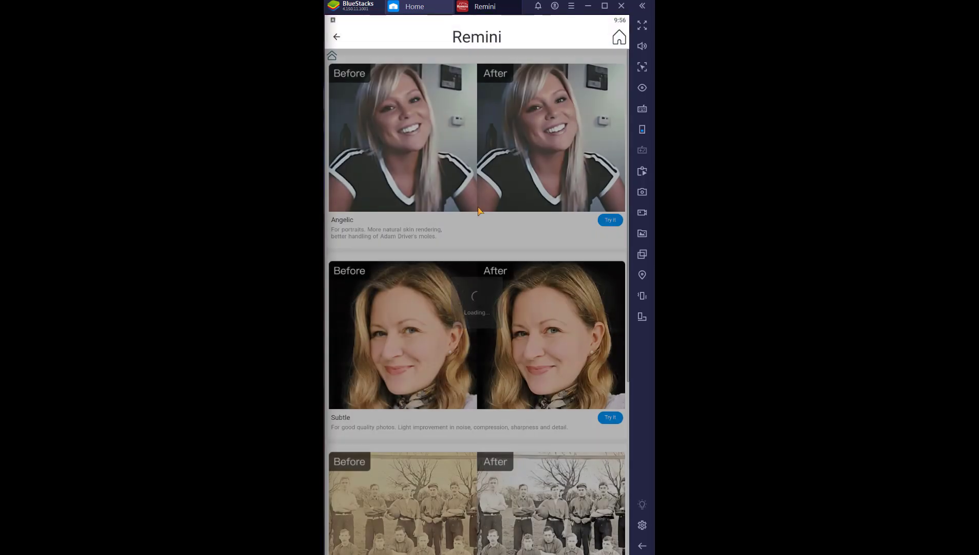
pyautogui.scroll(-5, 437, 225)
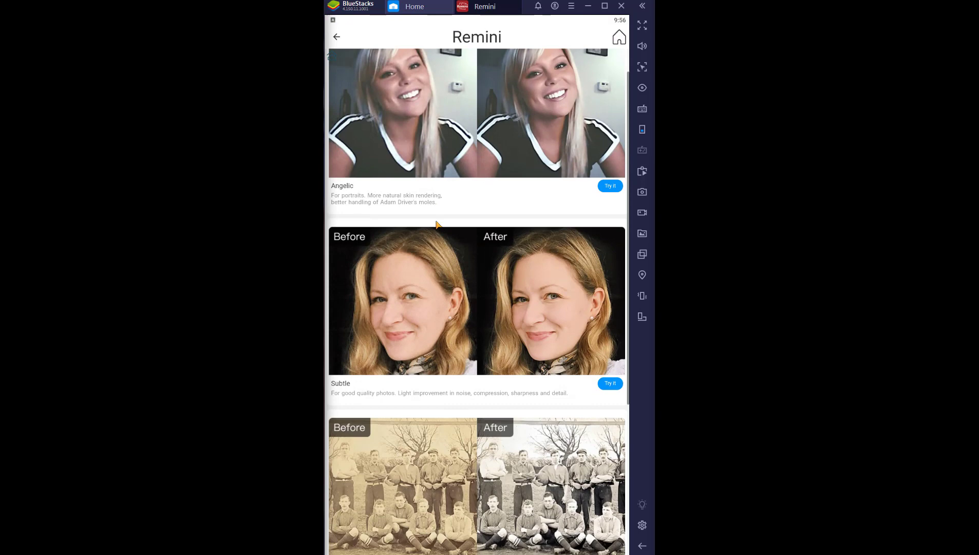
pyautogui.scroll(5, 437, 225)
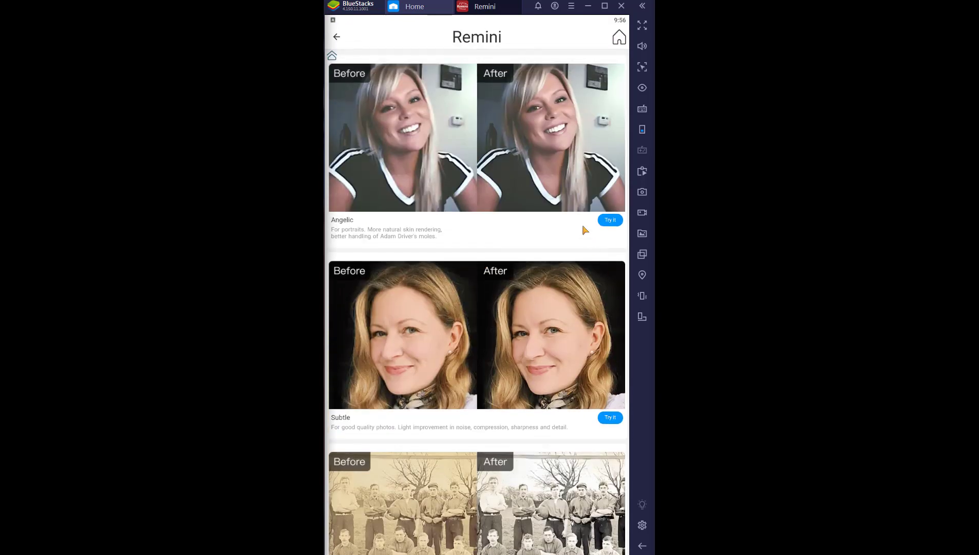
pyautogui.click(612, 221)
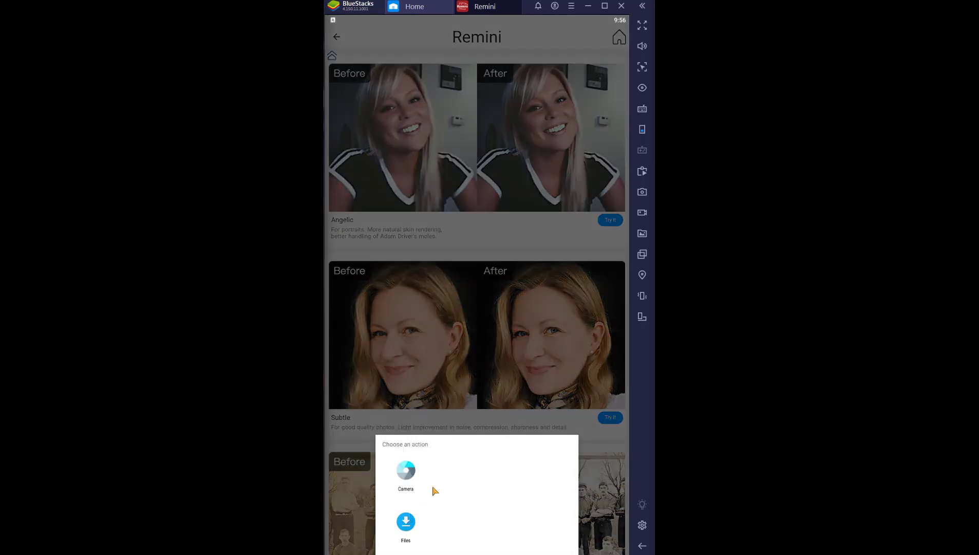
pyautogui.click(480, 416)
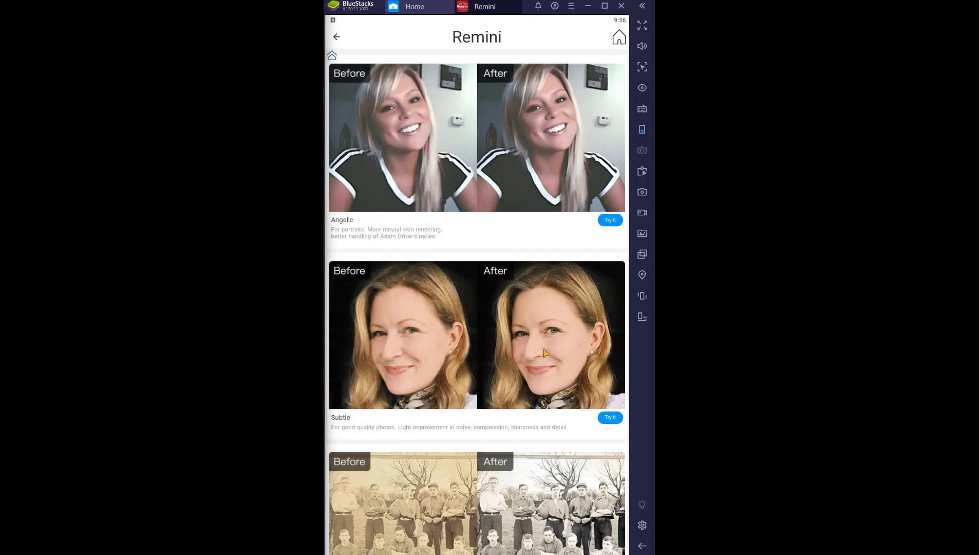
# - Scroll through the Subtle, Aggressive and Night examples, then return home
pyautogui.scroll(-5, 545, 352)
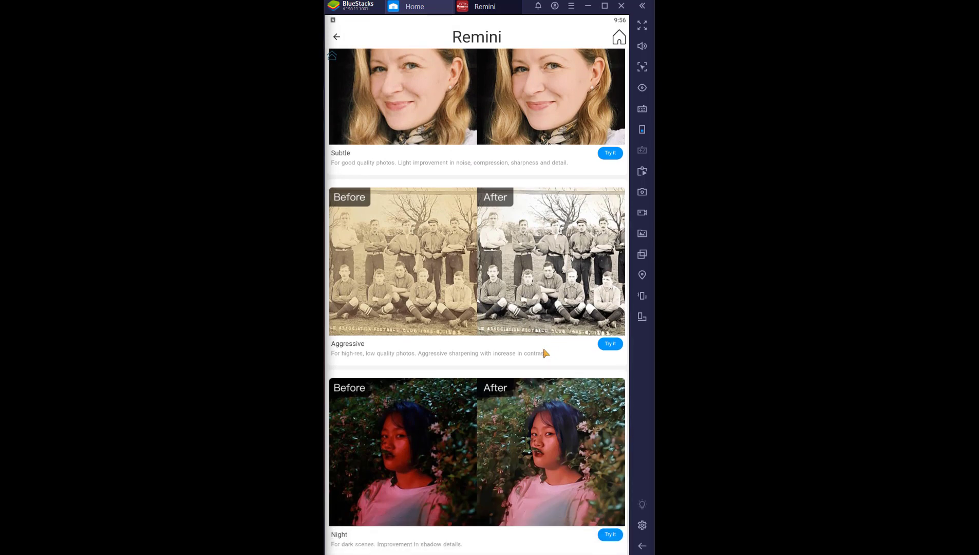
pyautogui.scroll(5, 545, 353)
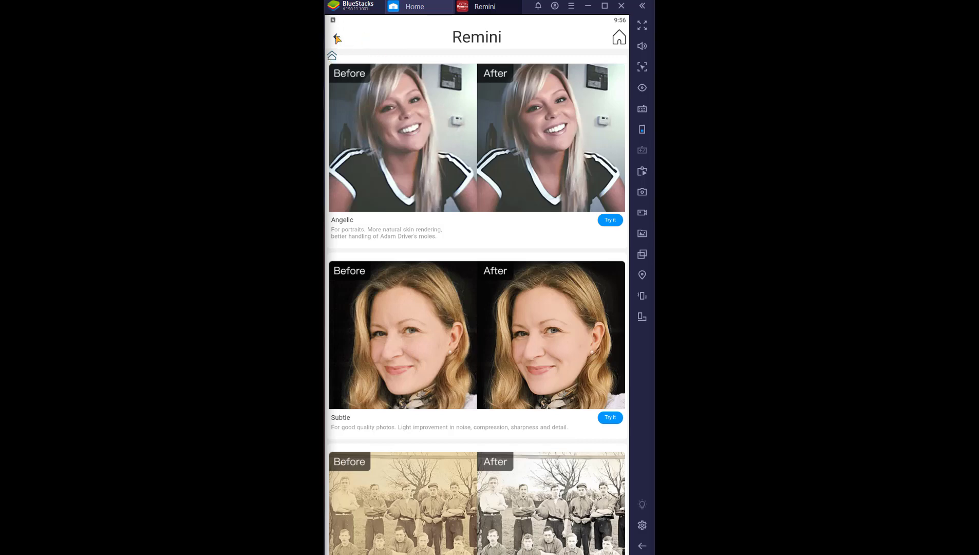
pyautogui.scroll(-5, 513, 343)
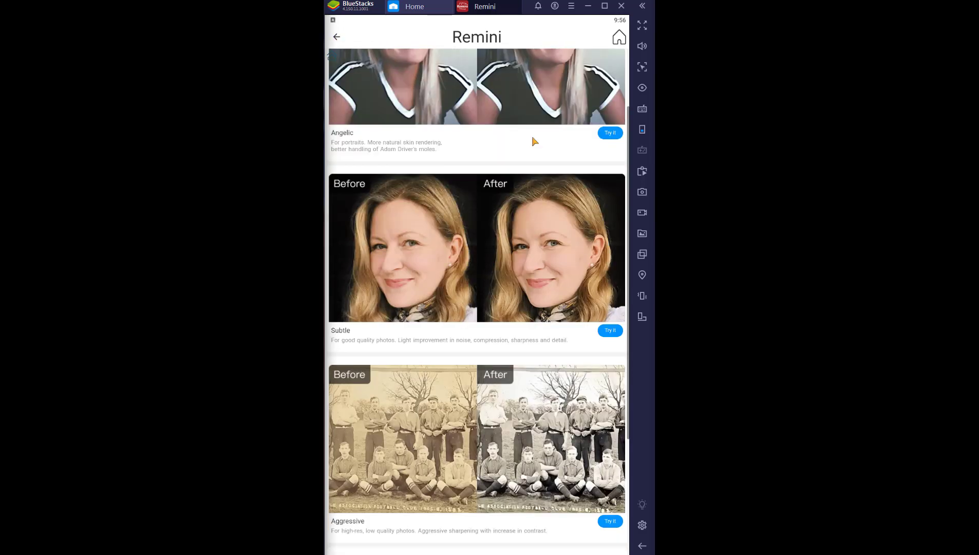
pyautogui.scroll(5, 529, 344)
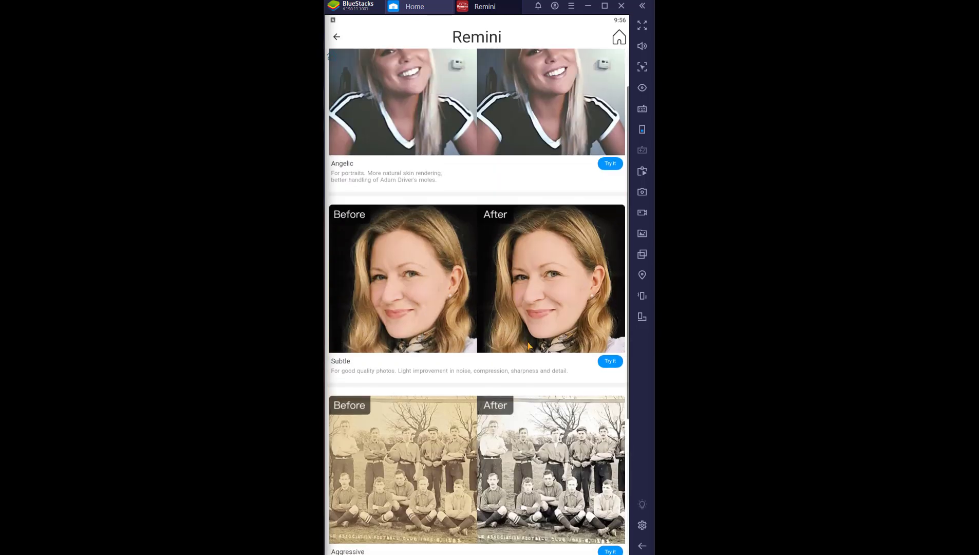
pyautogui.click(337, 38)
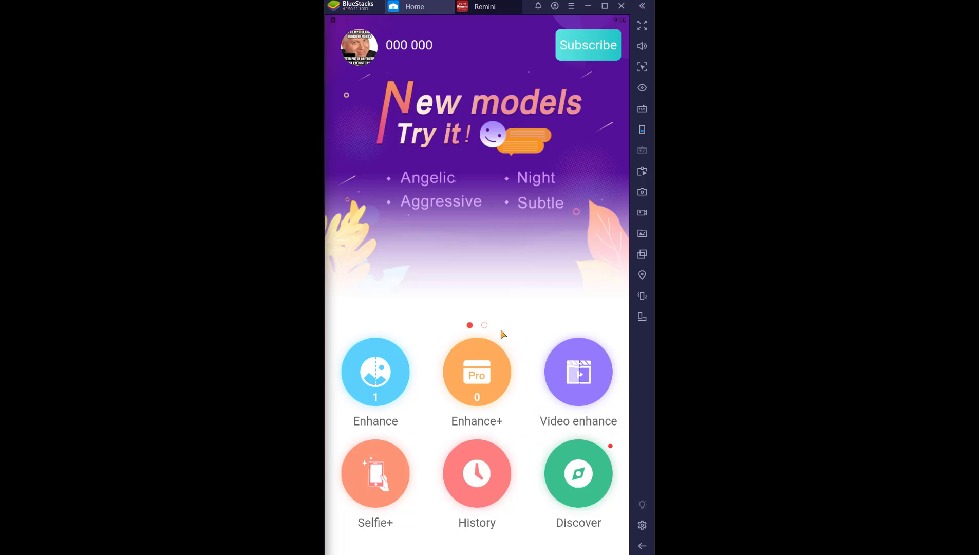
# - Reopen the New models page twice, ending back on the Remini home screen
pyautogui.click(491, 328)
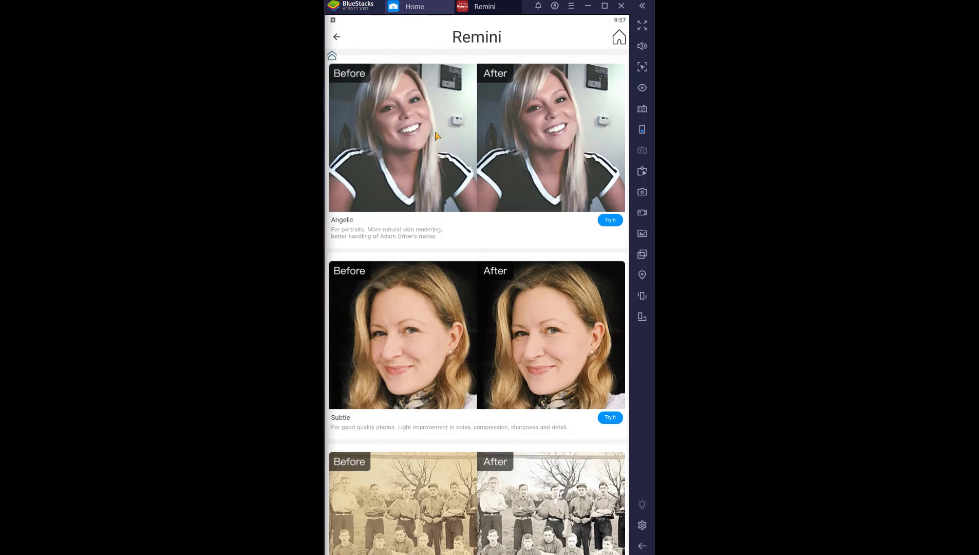
pyautogui.click(338, 38)
pyautogui.click(460, 247)
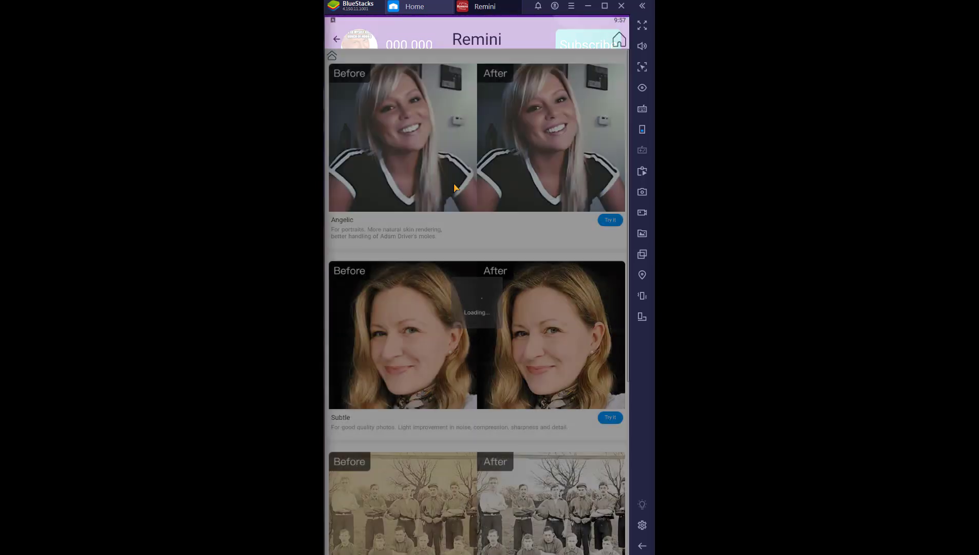
pyautogui.click(336, 39)
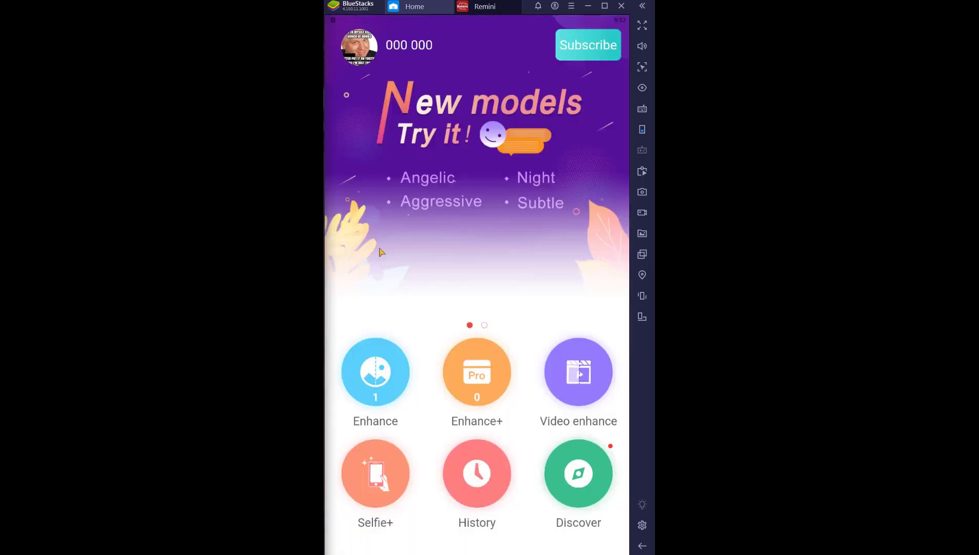
# - Reopen the woman's comparison from History, shift the ella.jpg window aside, and bring Remini forward
pyautogui.click(477, 473)
pyautogui.click(437, 226)
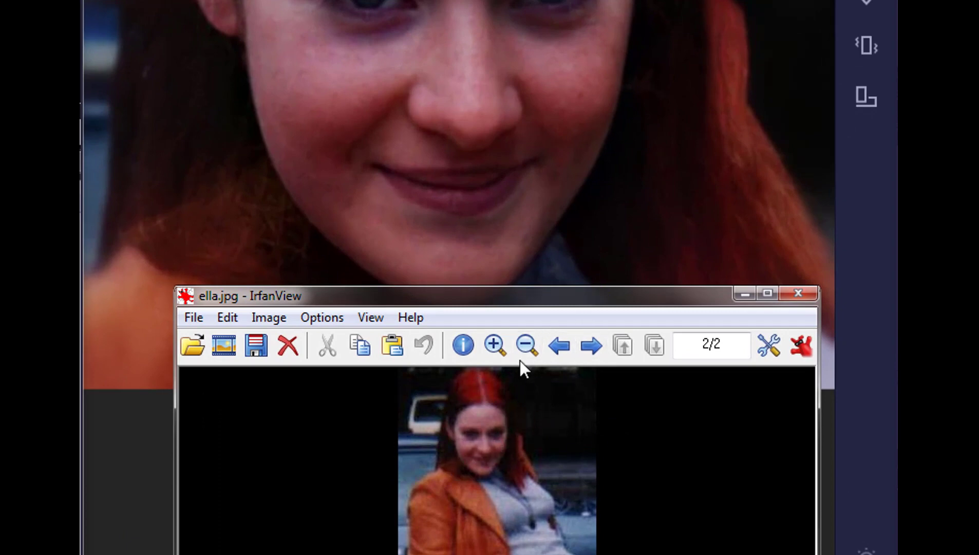
pyautogui.moveTo(568, 300); pyautogui.dragTo(545, 341)
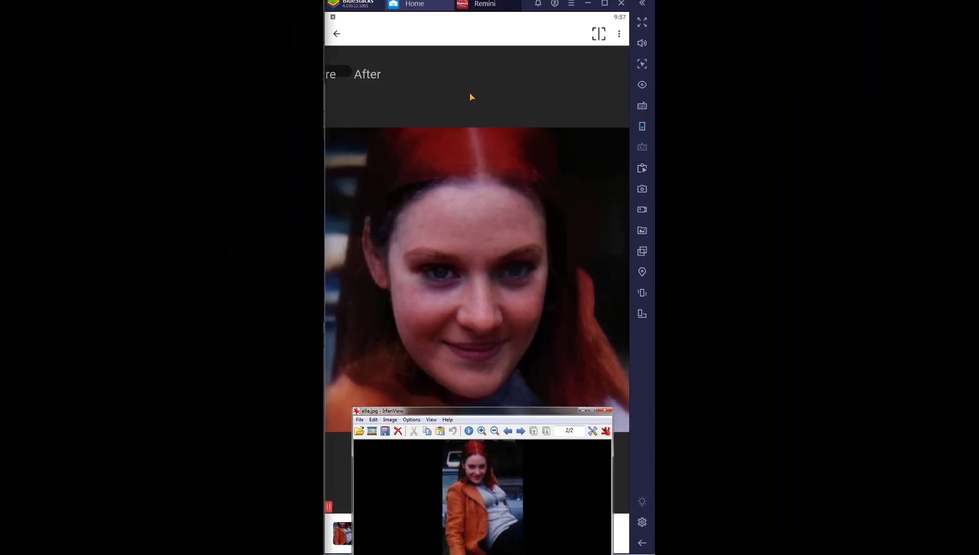
pyautogui.click(496, 298)
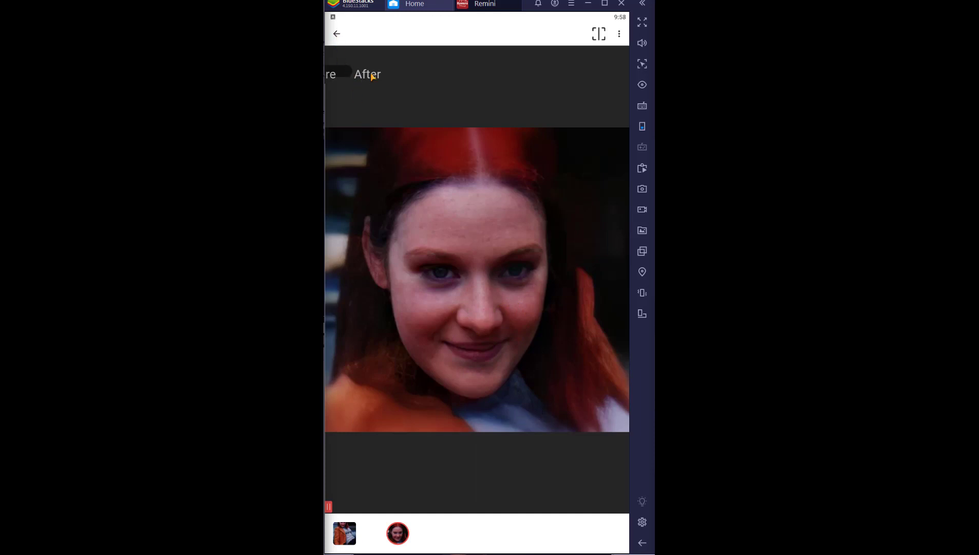
# - Open the stacked Before/After gallery viewer and swipe to the enhanced After page 2/3
pyautogui.click(337, 75)
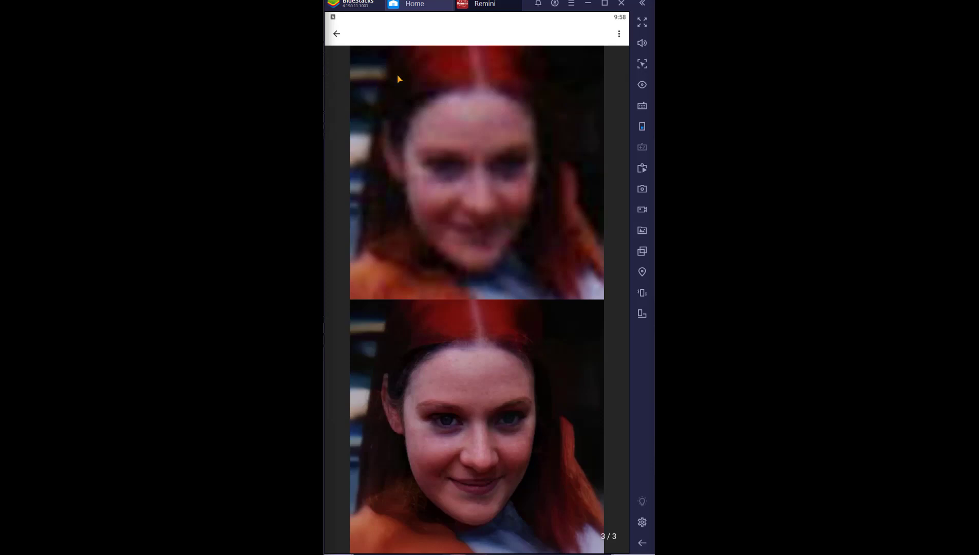
pyautogui.click(337, 33)
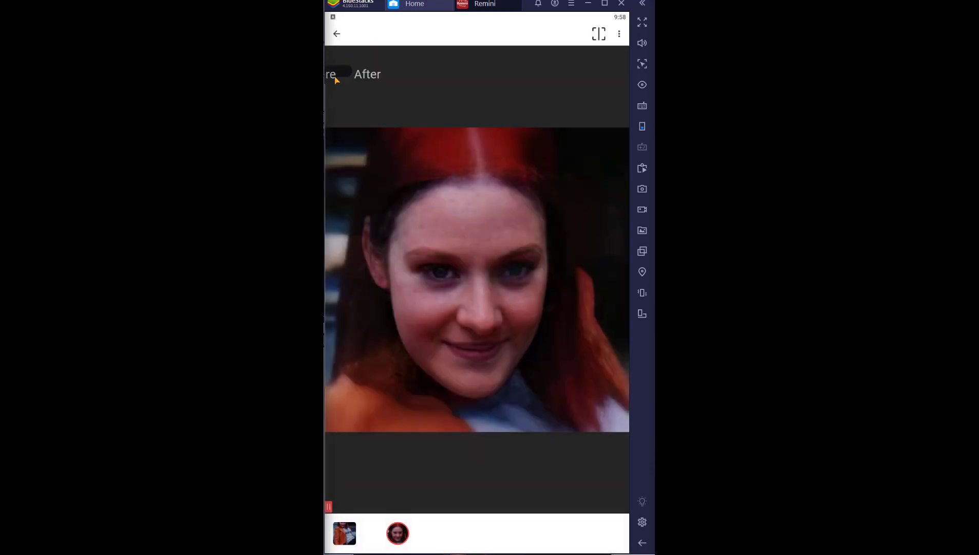
pyautogui.click(336, 78)
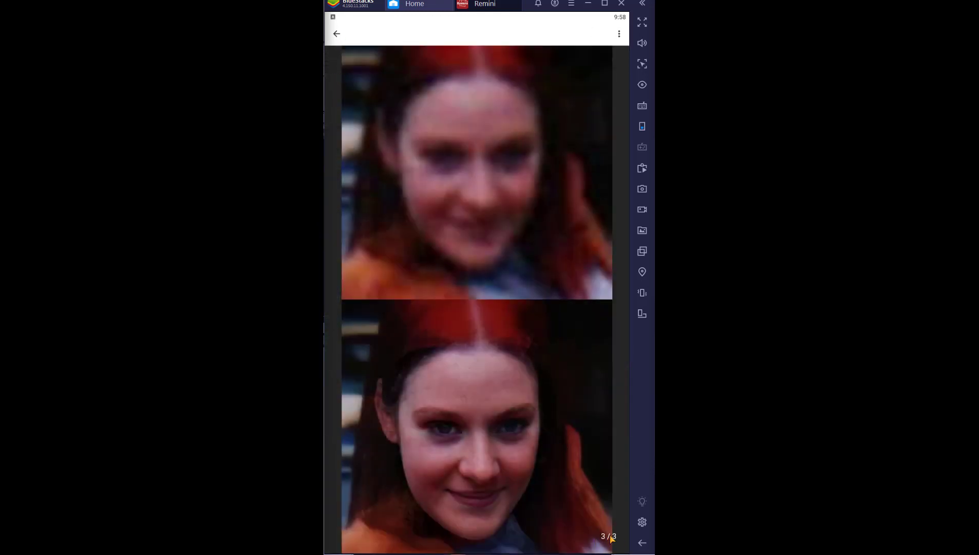
pyautogui.press('Tab')
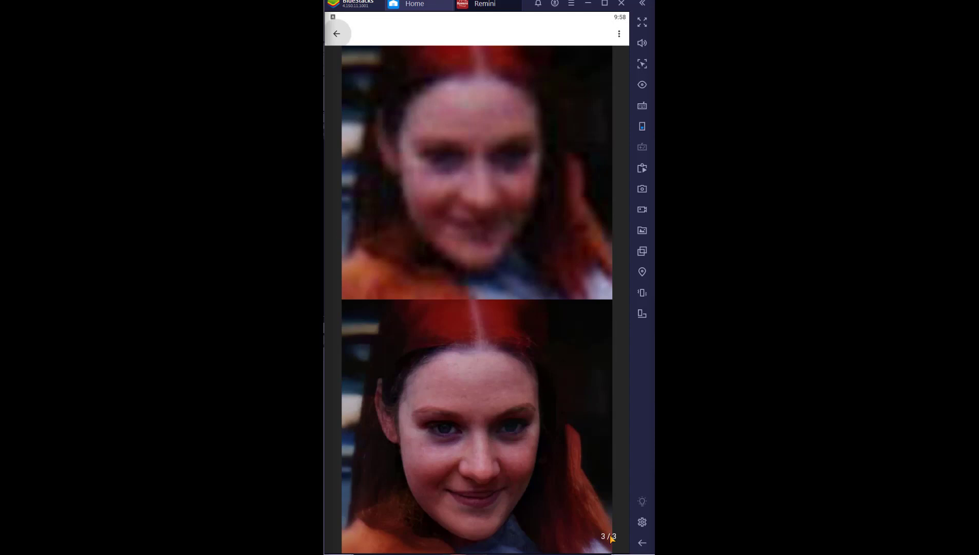
pyautogui.moveTo(419, 334); pyautogui.dragTo(570, 351)
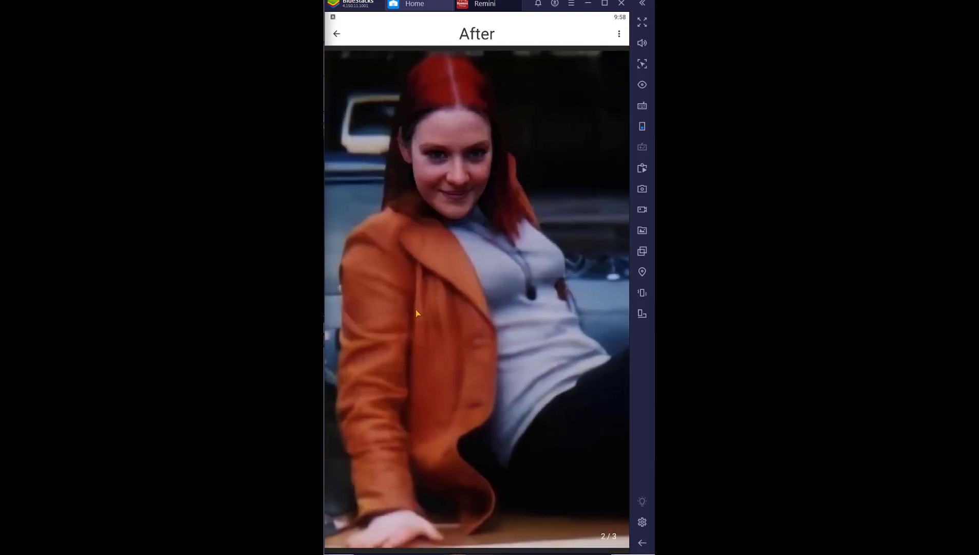
# - Swipe between Before and After, then bring the 193 x 315 ella.jpg in IrfanView on top
pyautogui.moveTo(423, 316); pyautogui.dragTo(510, 336)
pyautogui.moveTo(556, 336); pyautogui.dragTo(458, 362)
pyautogui.hotkey('alt', 'Tab')
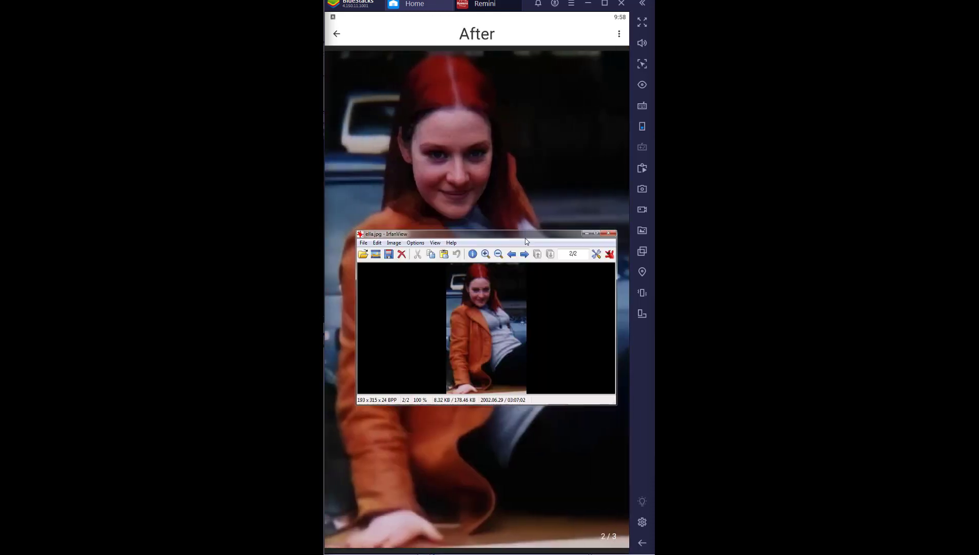